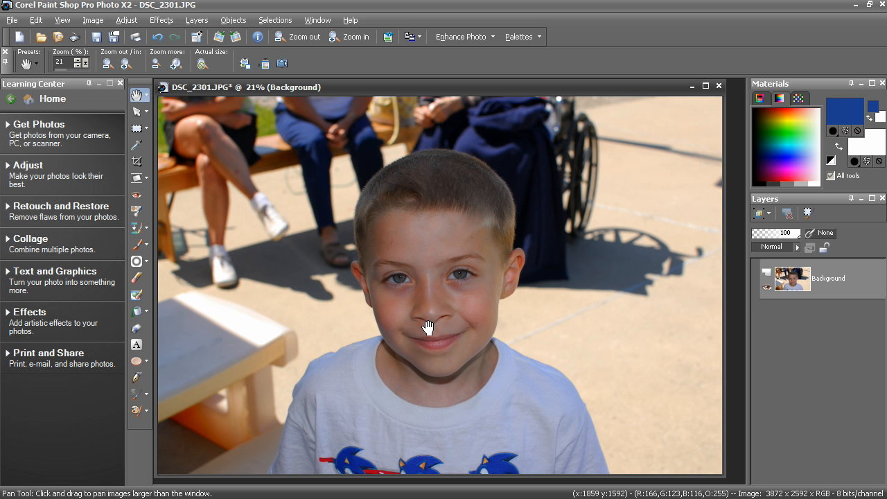
Step: Set the Selection tool to the Ellipse type with a feather of 45
click(135, 131)
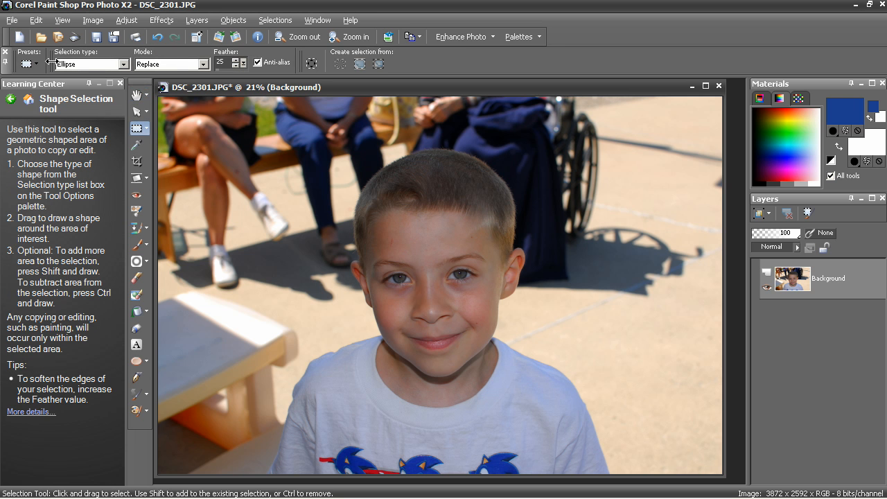
click(124, 65)
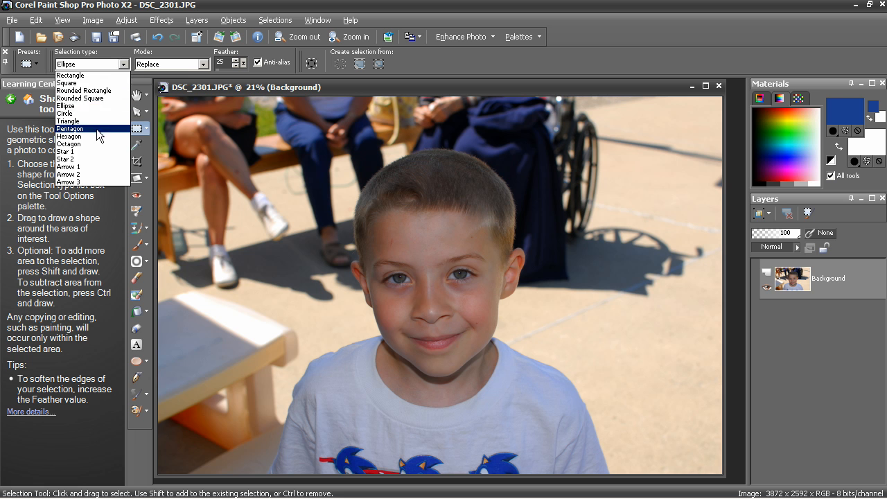
click(100, 102)
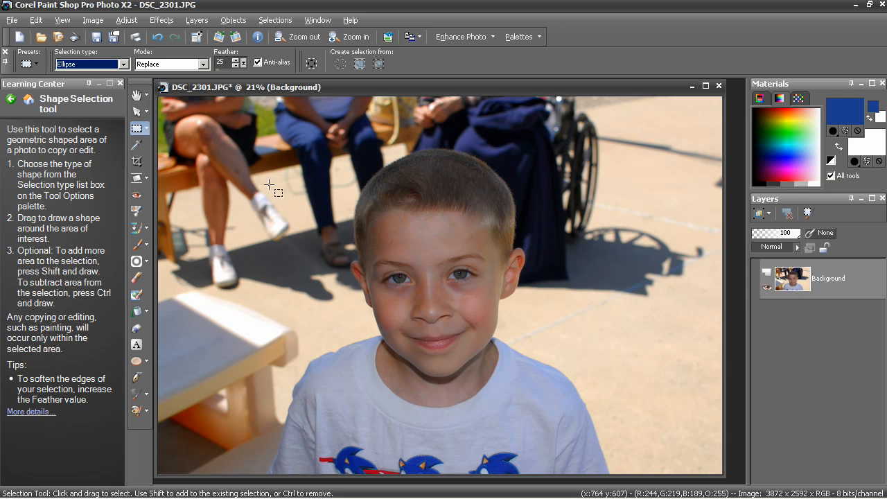
double_click(218, 67)
text(4)
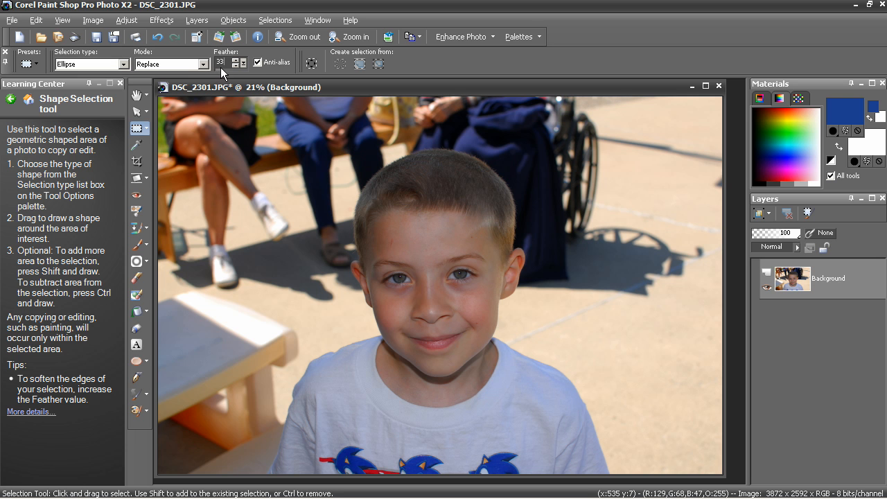
double_click(220, 67)
drag(430, 313, 574, 116)
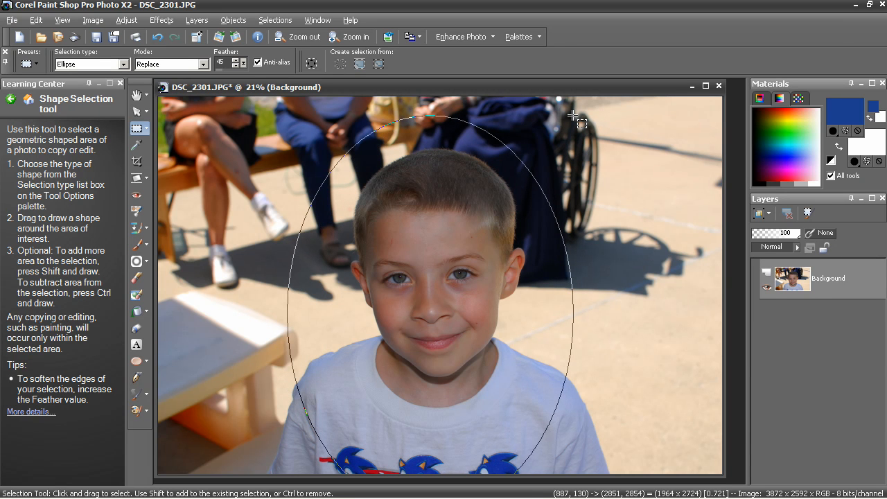
drag(574, 116, 574, 116)
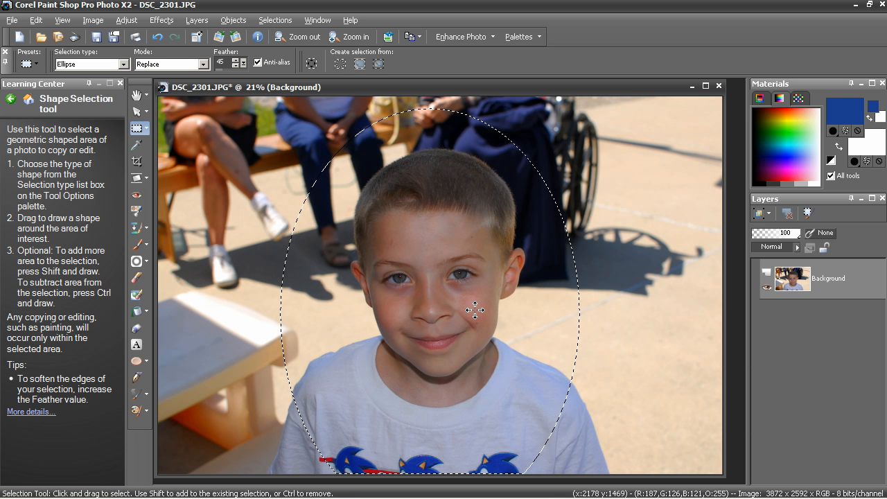
click(275, 20)
click(281, 48)
drag(431, 306, 553, 140)
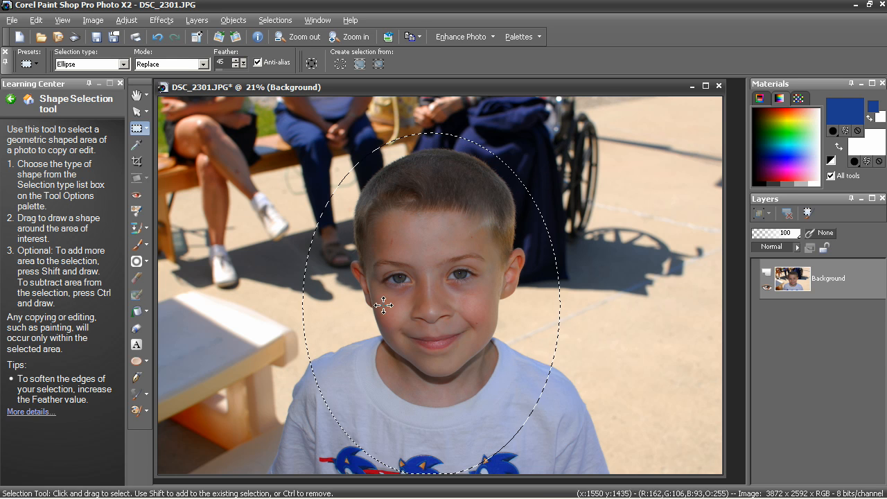
click(462, 277)
key(ctrl+z)
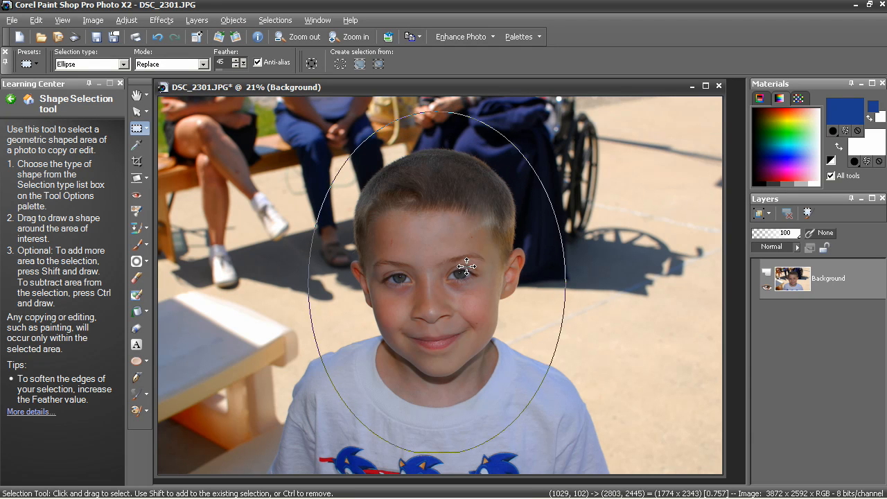
click(275, 20)
click(298, 48)
Step: Draw a tall elliptical selection centred on the boy's face, reaching from above his hair to his upper shirt, and invert it
drag(431, 281, 571, 104)
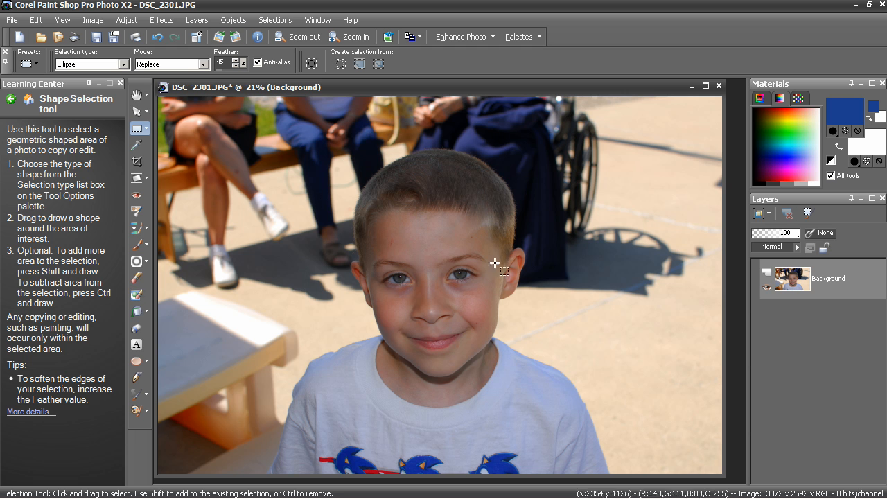
drag(450, 245, 446, 249)
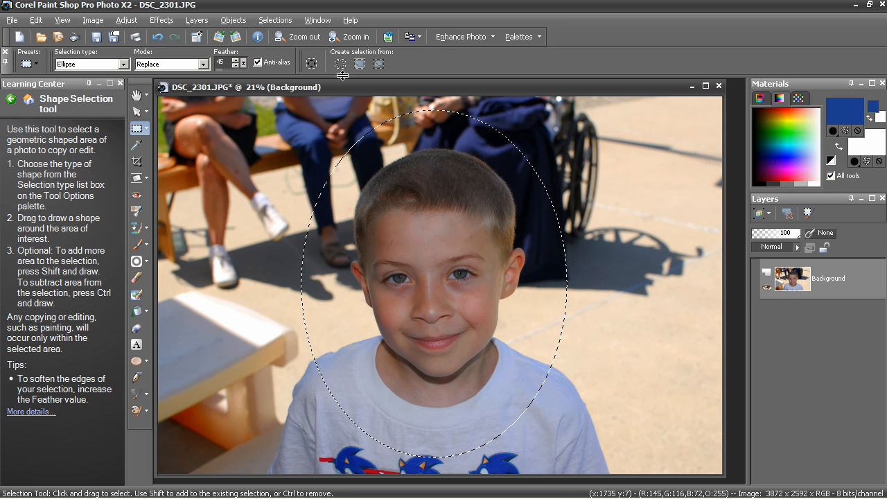
click(276, 21)
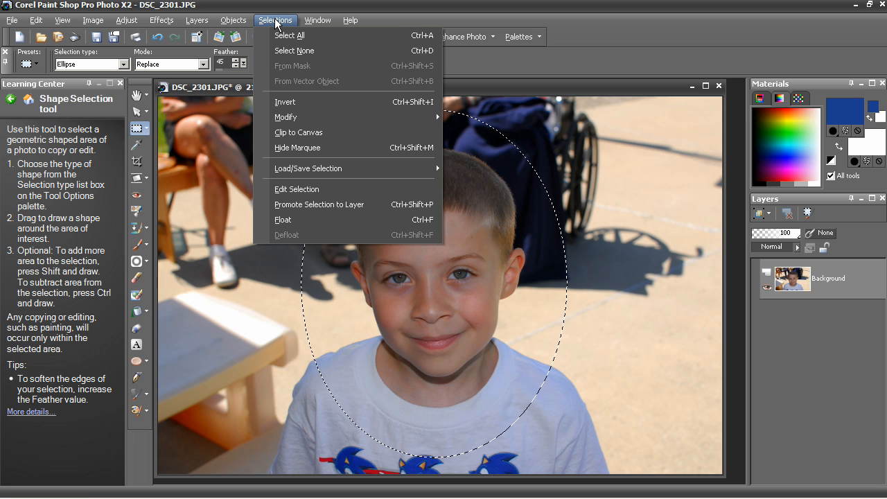
click(290, 102)
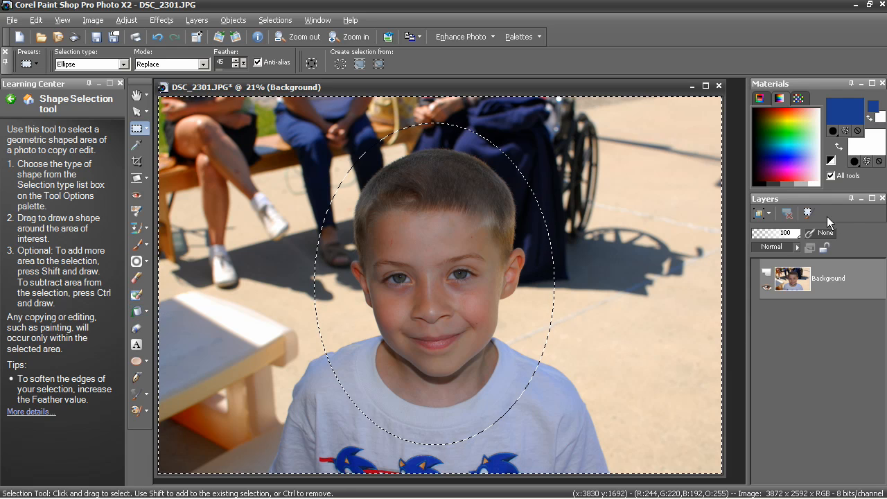
Step: Add a new raster layer above the Background layer with the default settings
right_click(802, 276)
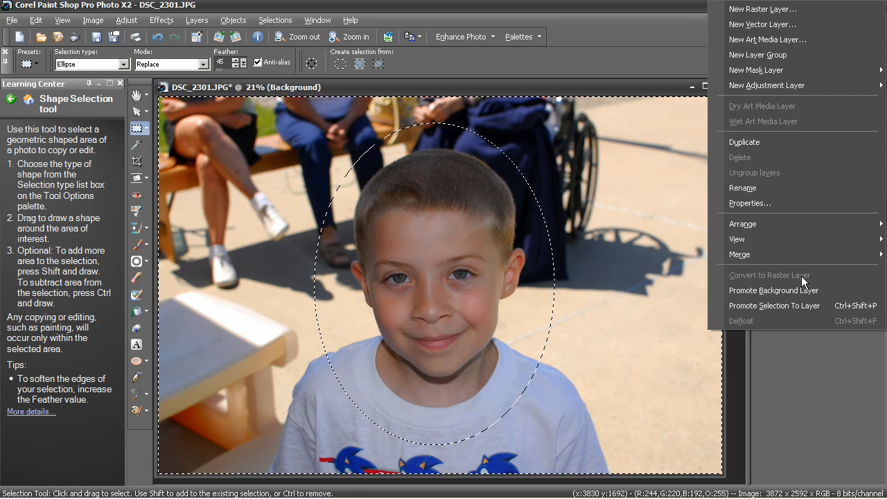
click(771, 10)
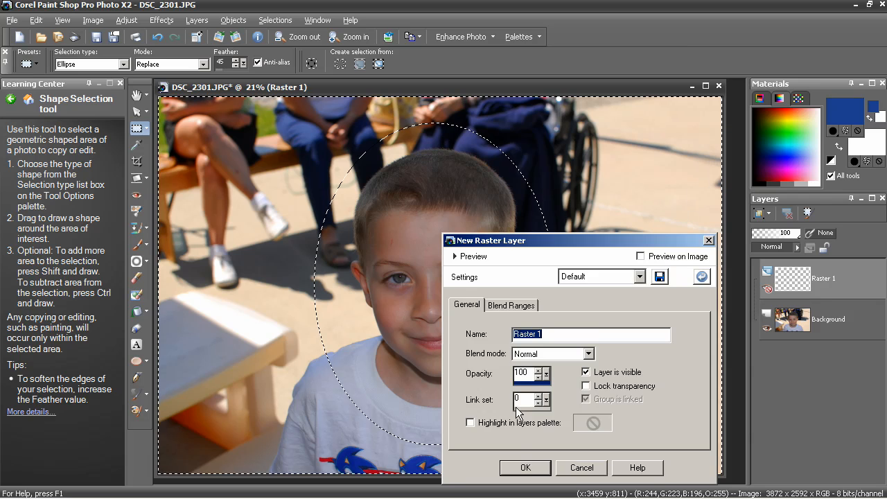
click(532, 468)
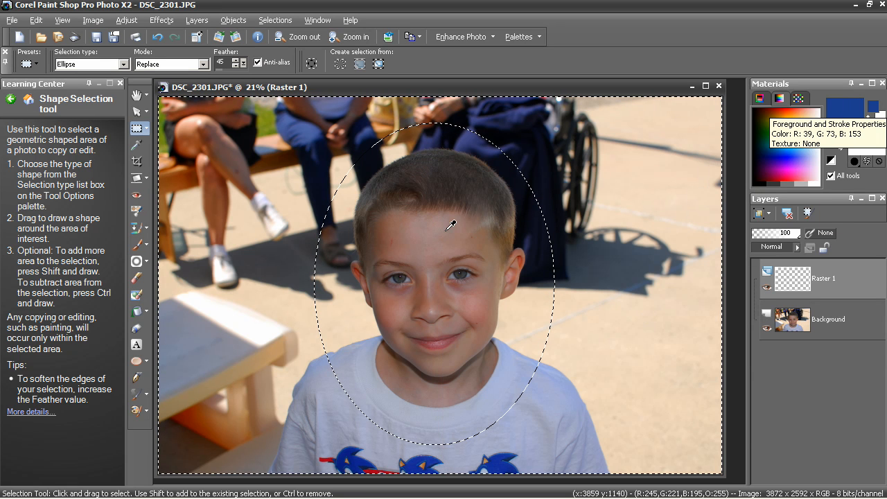
Step: Flood fill the area outside the oval with the blue foreground color #274999 on the Raster 1 layer, and clear the selection
click(840, 106)
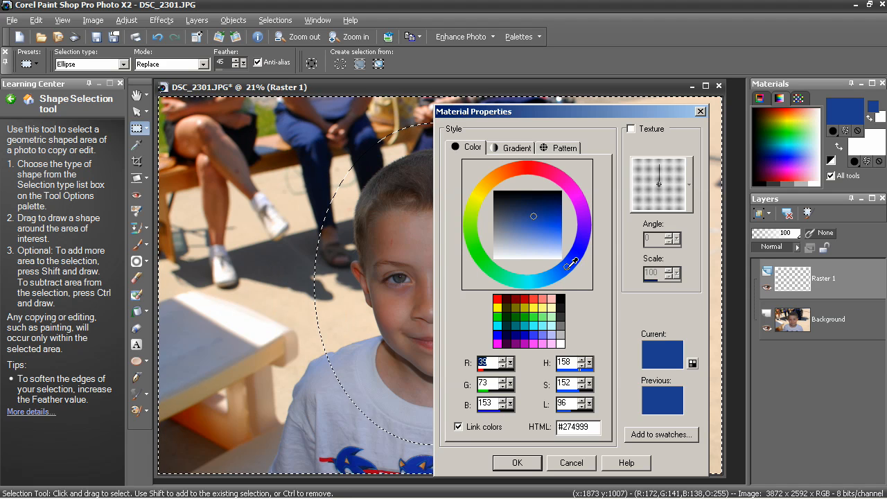
click(517, 463)
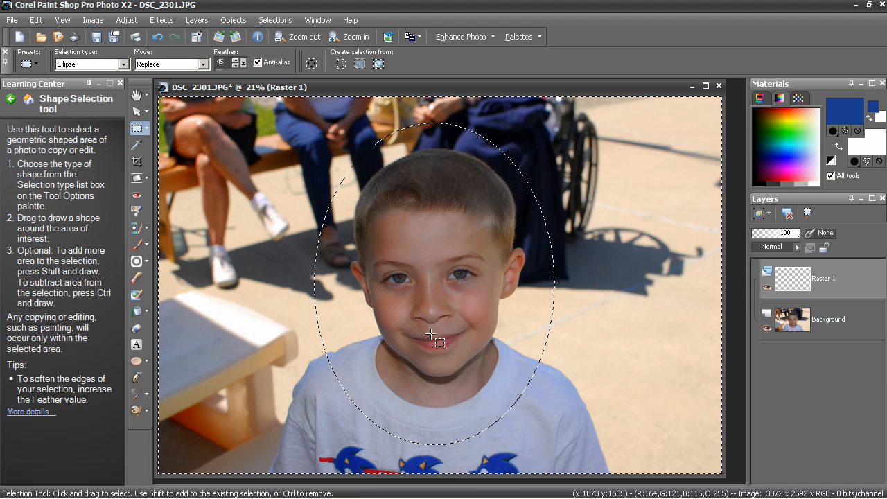
click(142, 317)
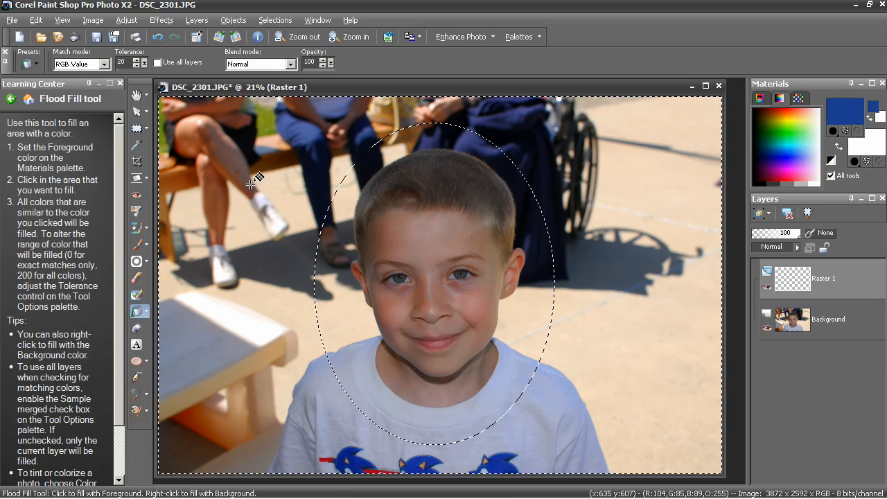
mouse_move(796, 280)
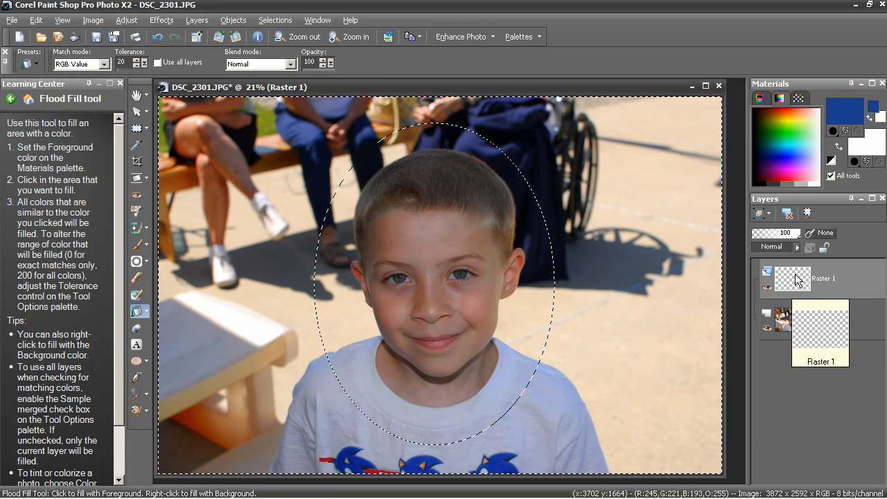
click(256, 179)
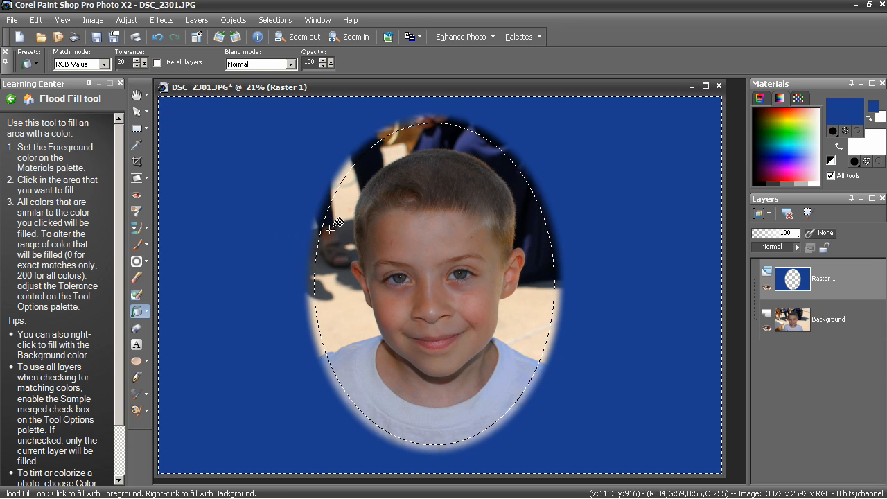
click(275, 20)
click(295, 51)
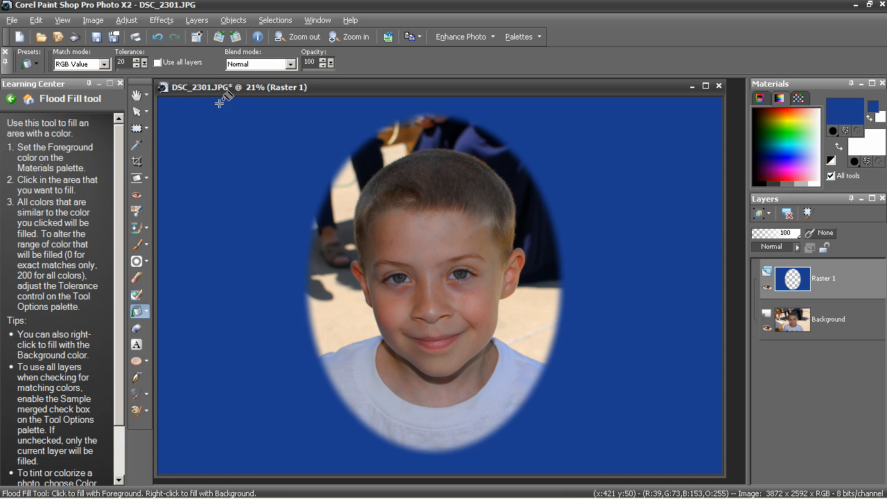
Step: Start a crop with the 5 x 7 in preset and rotate the crop rectangle to portrait orientation
click(138, 162)
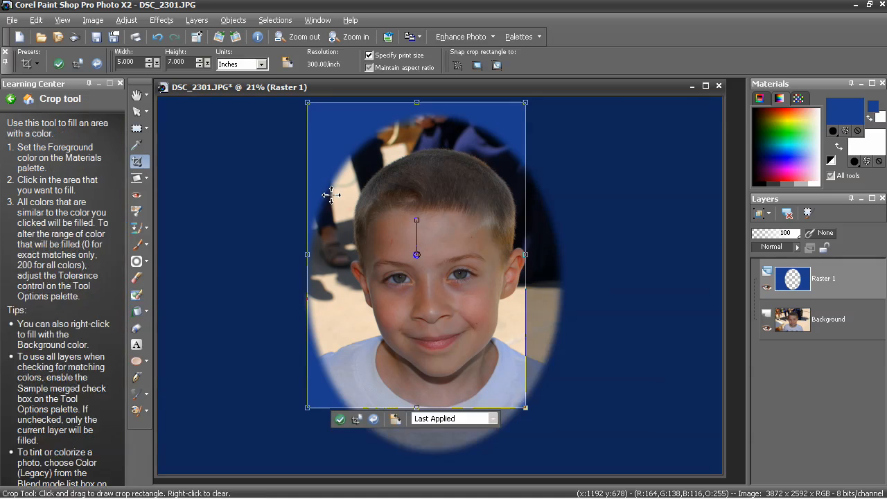
click(492, 419)
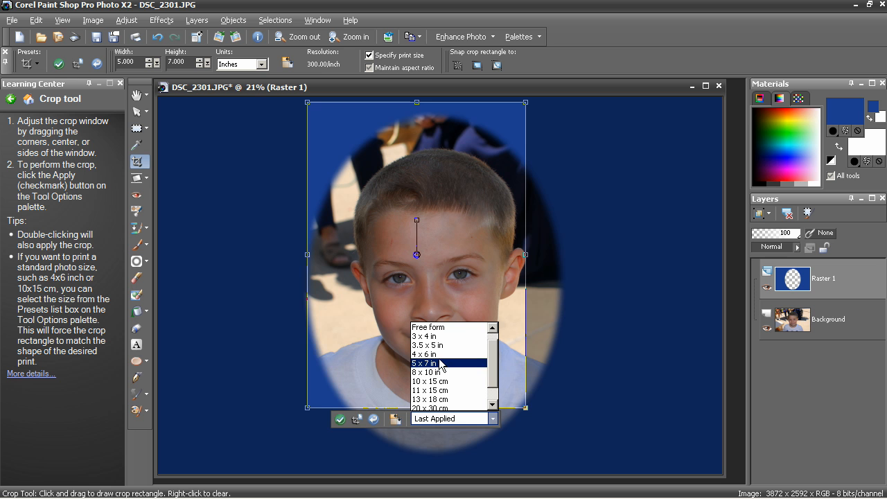
click(441, 363)
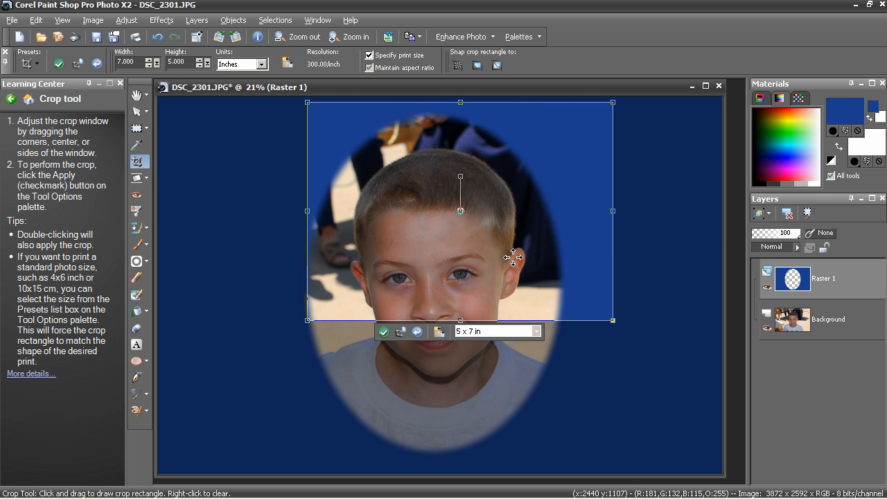
drag(522, 226, 506, 288)
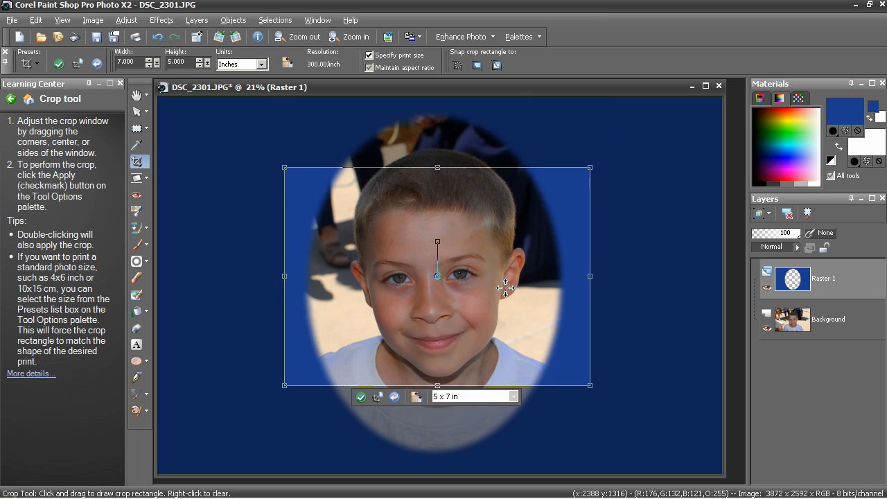
click(416, 397)
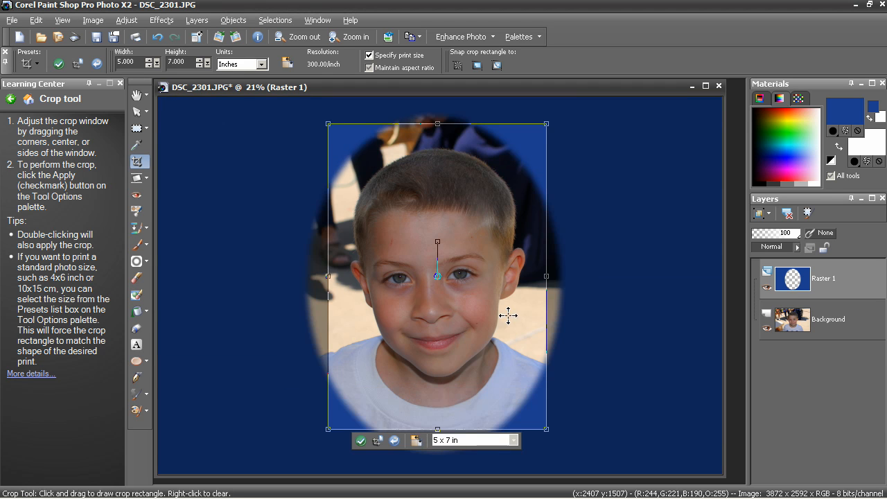
Step: Enlarge the portrait 5 x 7 in crop rectangle to enclose the whole oval and centre it around the boy
drag(502, 234, 470, 212)
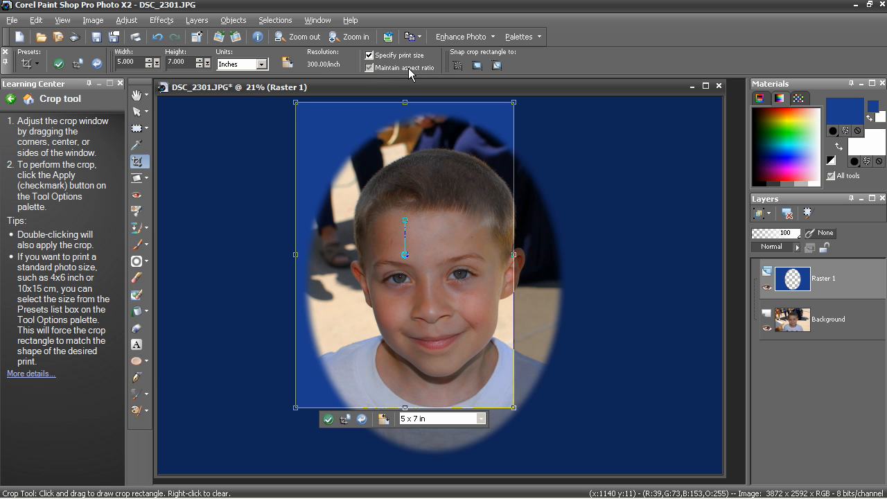
drag(513, 409, 562, 461)
drag(517, 423, 538, 423)
mouse_move(310, 99)
mouse_down()
mouse_move(291, 95)
mouse_move(304, 109)
mouse_move(305, 100)
mouse_up()
drag(413, 290, 406, 292)
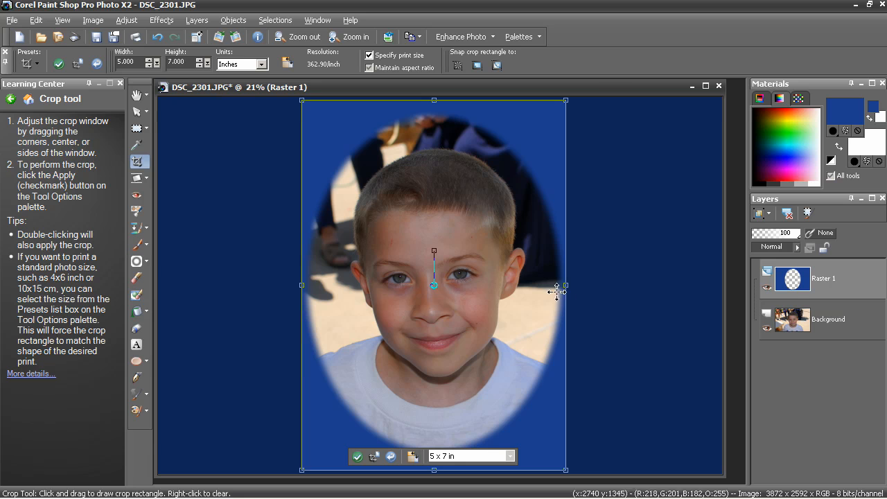
Step: Try the 4 x 6 in crop preset in portrait orientation, resized and centred over the oval
click(511, 456)
click(474, 374)
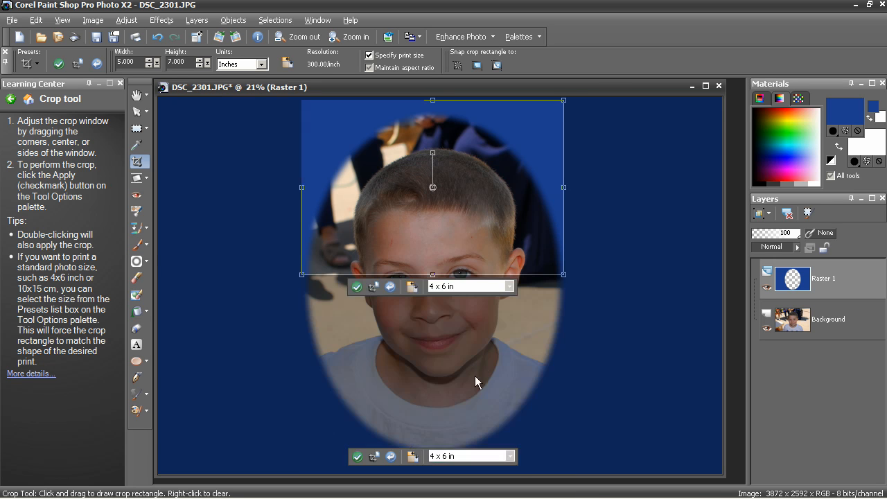
click(373, 286)
drag(485, 295, 424, 292)
drag(457, 362, 563, 466)
drag(429, 372, 464, 365)
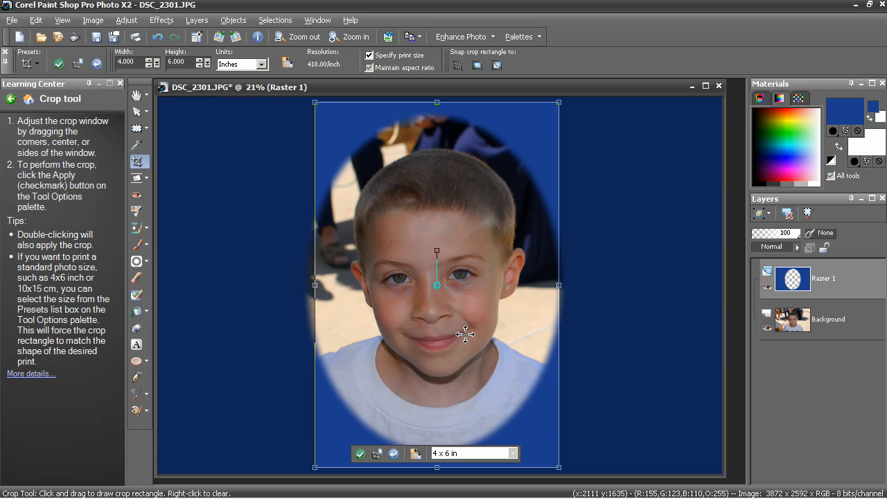
Step: Change the crop to the 8 x 10 in preset in portrait orientation, and enlarge the rectangle to surround the oval
click(514, 453)
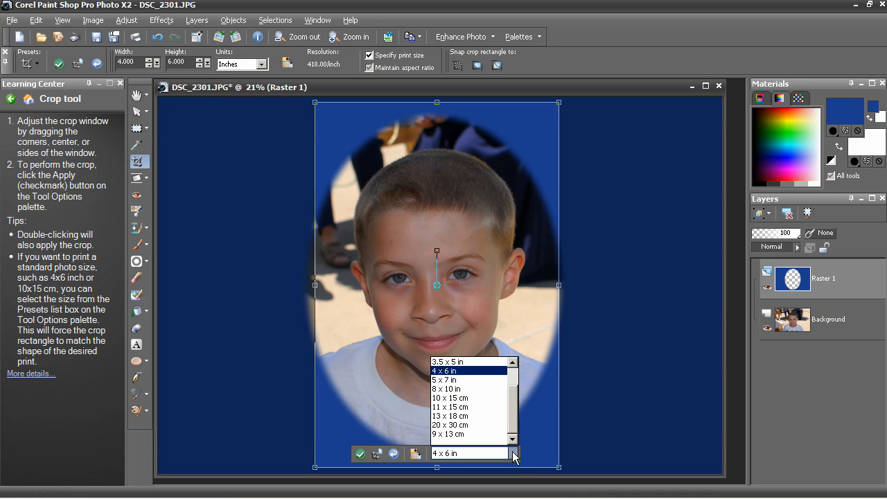
click(470, 388)
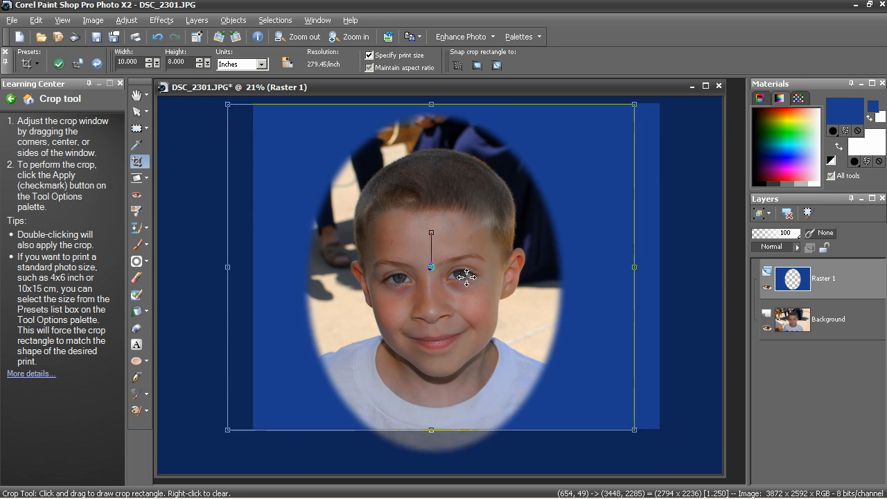
click(410, 441)
drag(498, 244, 515, 263)
drag(305, 122, 286, 99)
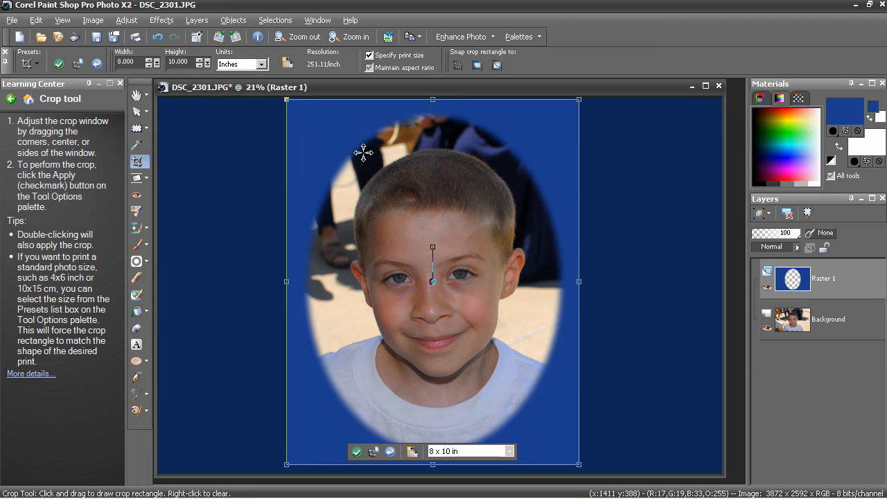
drag(450, 200, 442, 199)
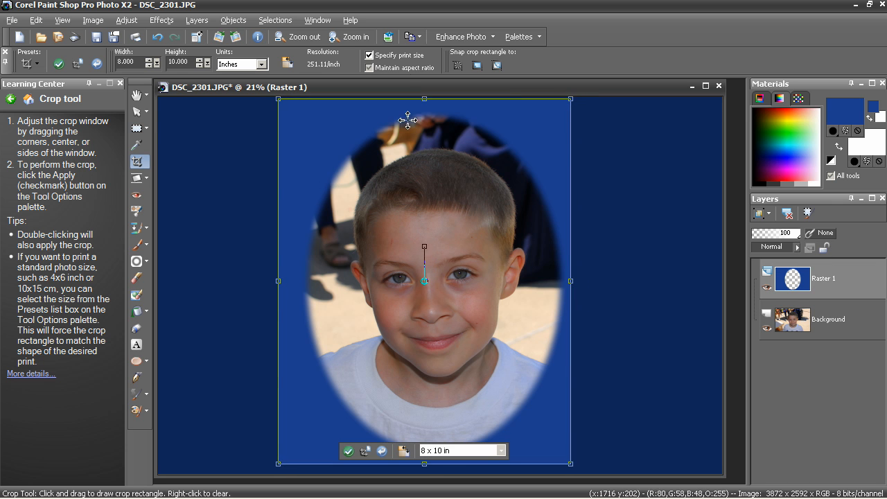
Step: Turn off Specify print size, and crop the image to the rectangle centred around the oval
click(372, 56)
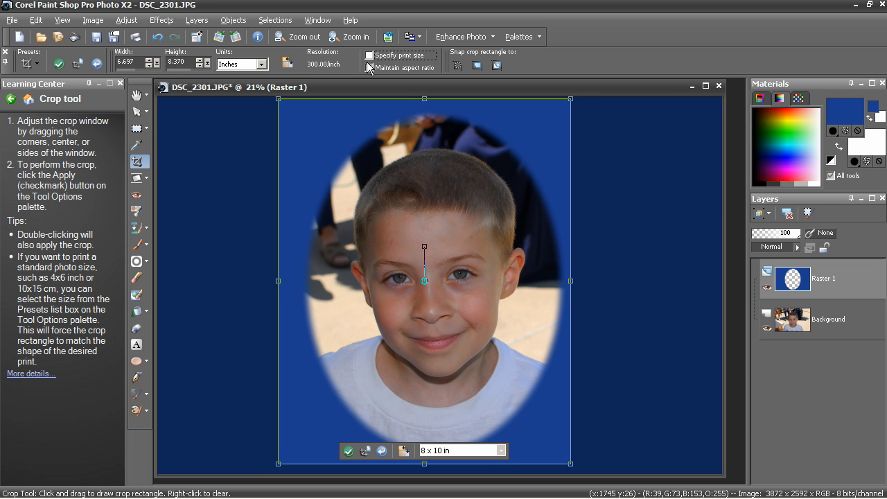
drag(469, 155, 482, 158)
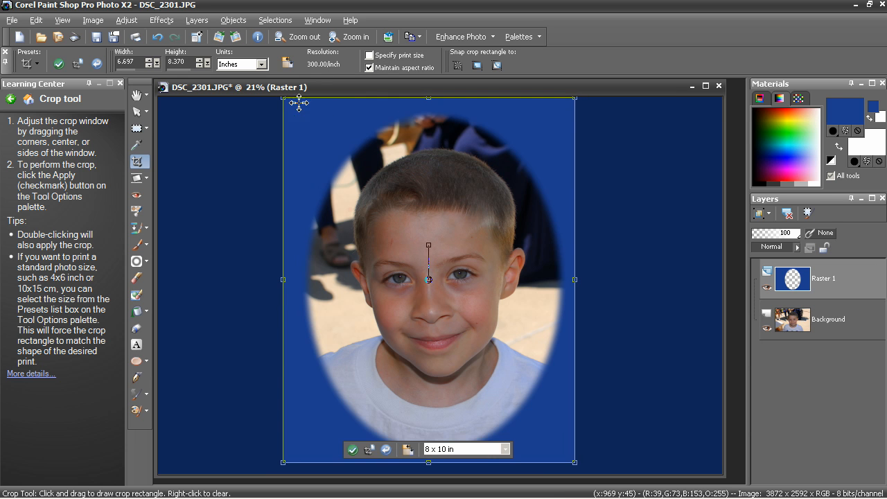
drag(312, 121, 311, 124)
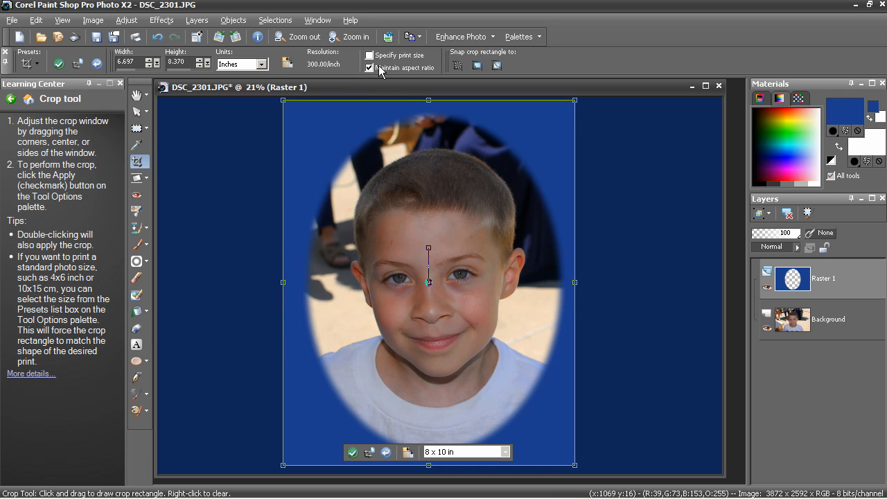
drag(284, 102, 288, 106)
double_click(434, 185)
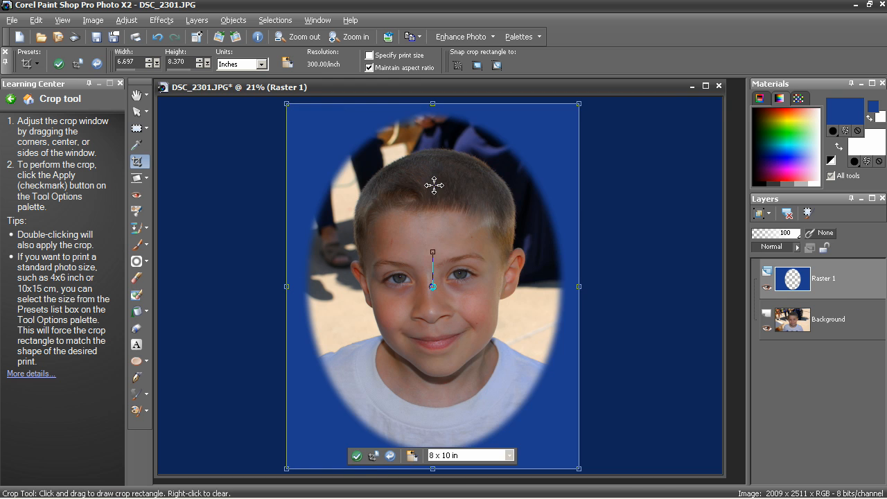